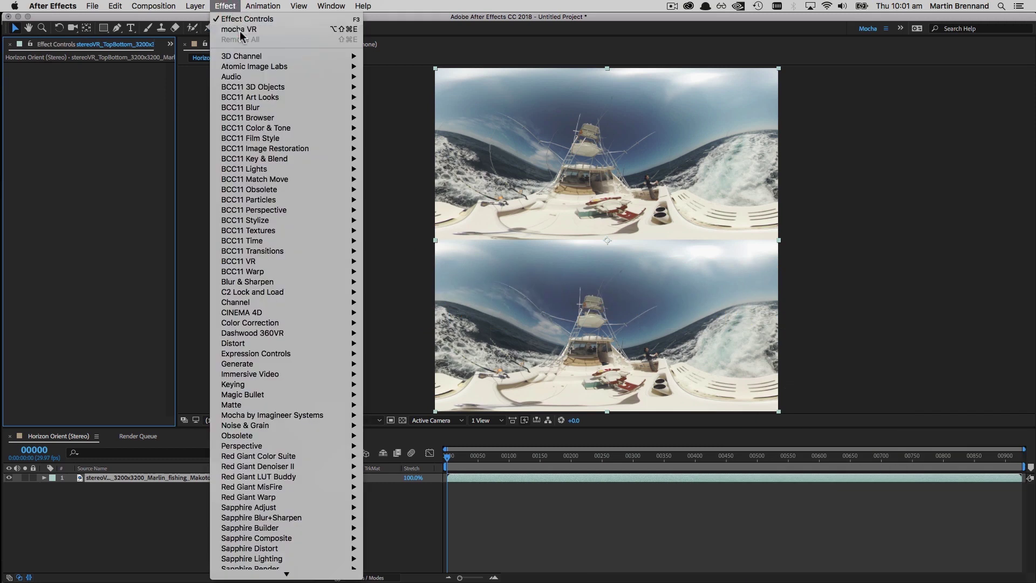
- Apply mocha VR to the stereo top/bottom fishing-boat clip and open the Views layout list
left_click(239, 29)
left_click(153, 109)
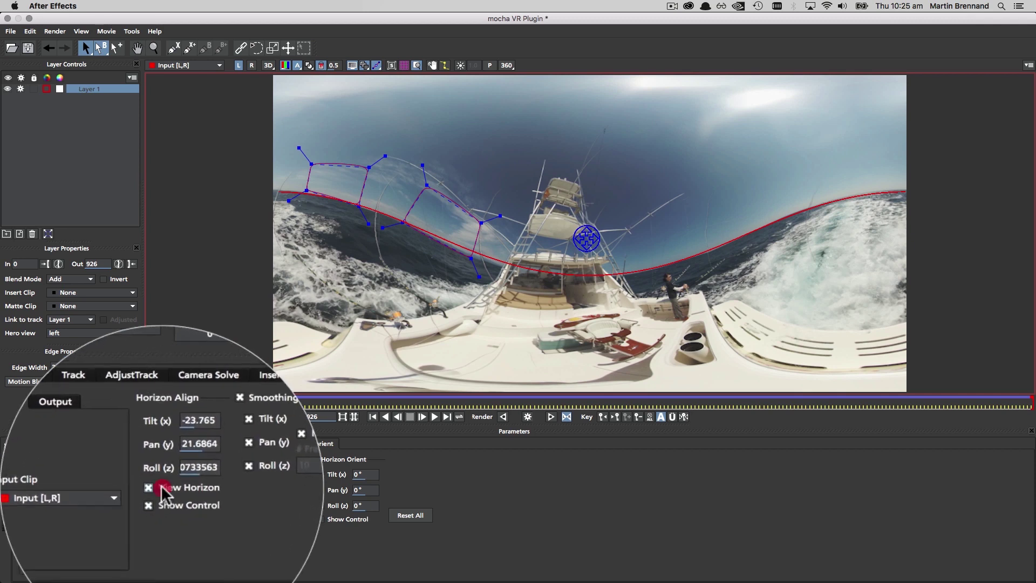
- Uncheck View Horizon to hide the horizon guide after Layer 1's track completes
left_click(162, 489)
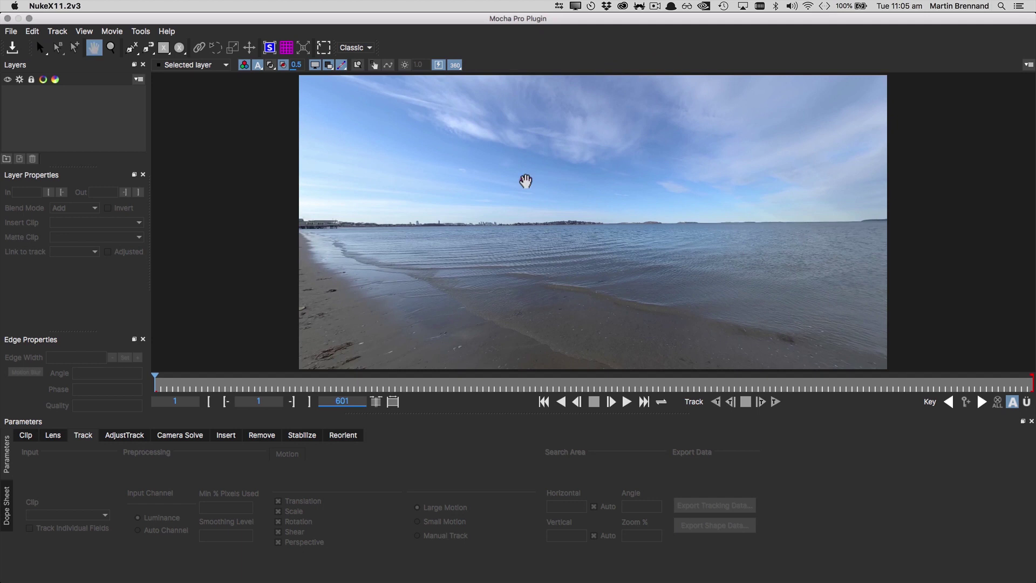
- Rotate the 360 view from the water around to the sand and trees
left_click_drag(525, 180, 637, 196)
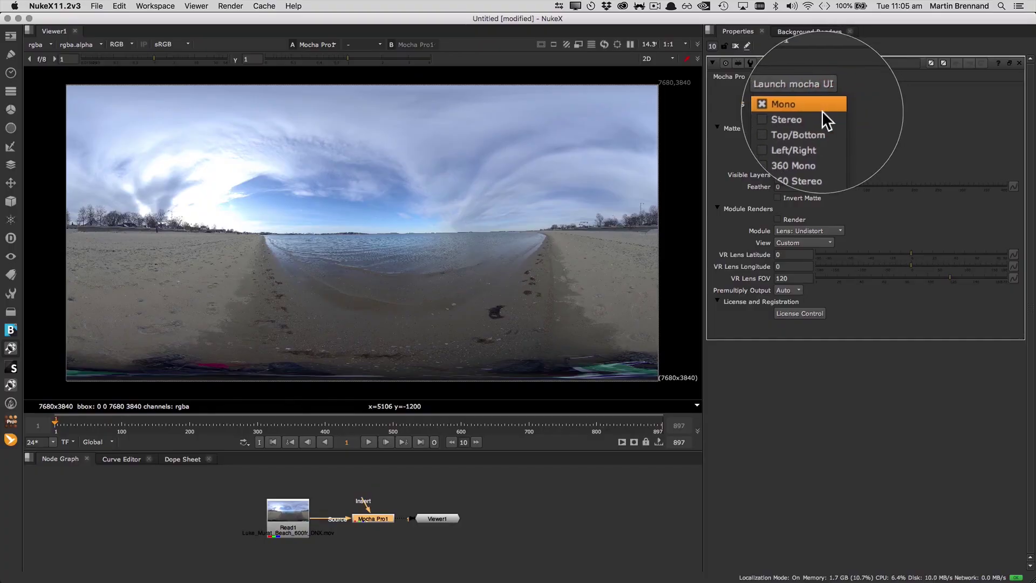
- Set the Mocha Pro node's views to 360 Mono and launch the Mocha UI
left_click(803, 147)
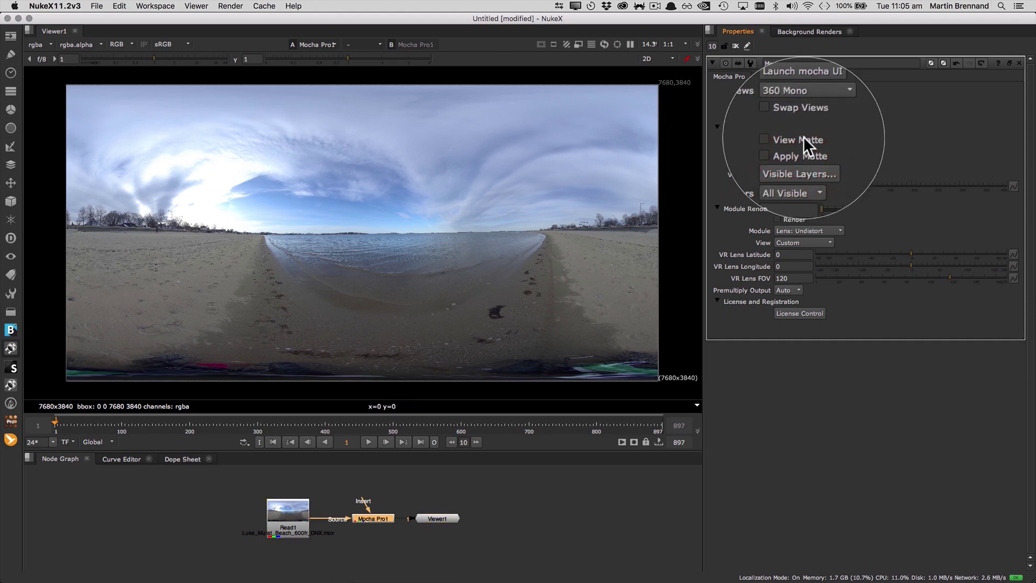
left_click(800, 94)
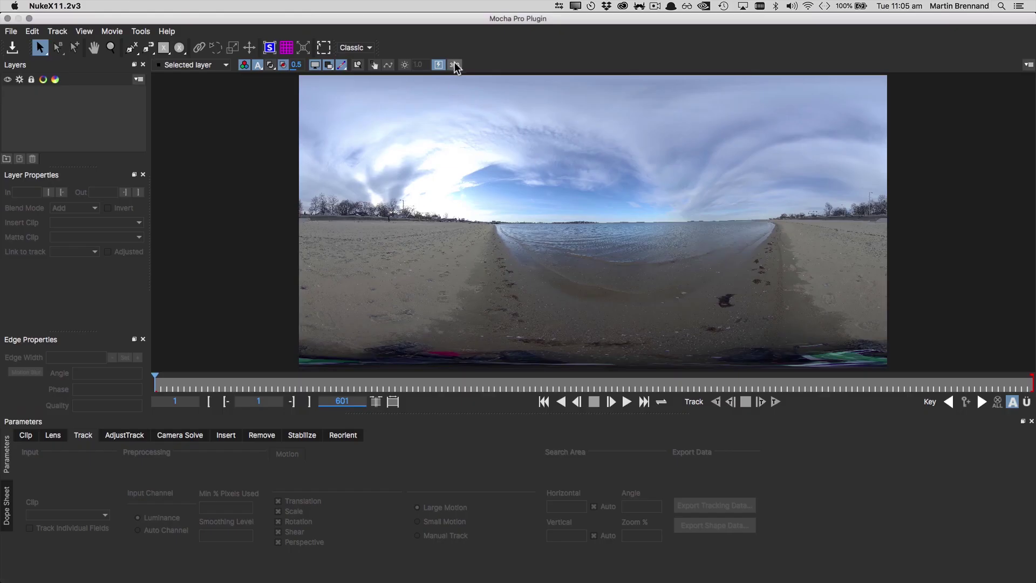
- Turn on the rectilinear 360 view and rotate it from the sea toward the trees
left_click(454, 65)
key("x")
left_click_drag(529, 185, 809, 173)
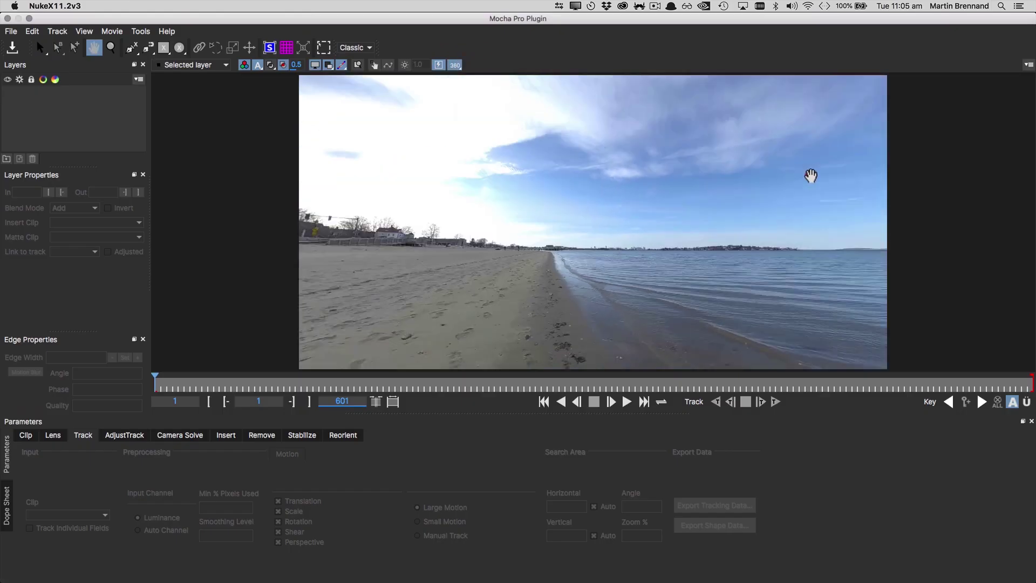
left_click_drag(453, 266, 486, 194)
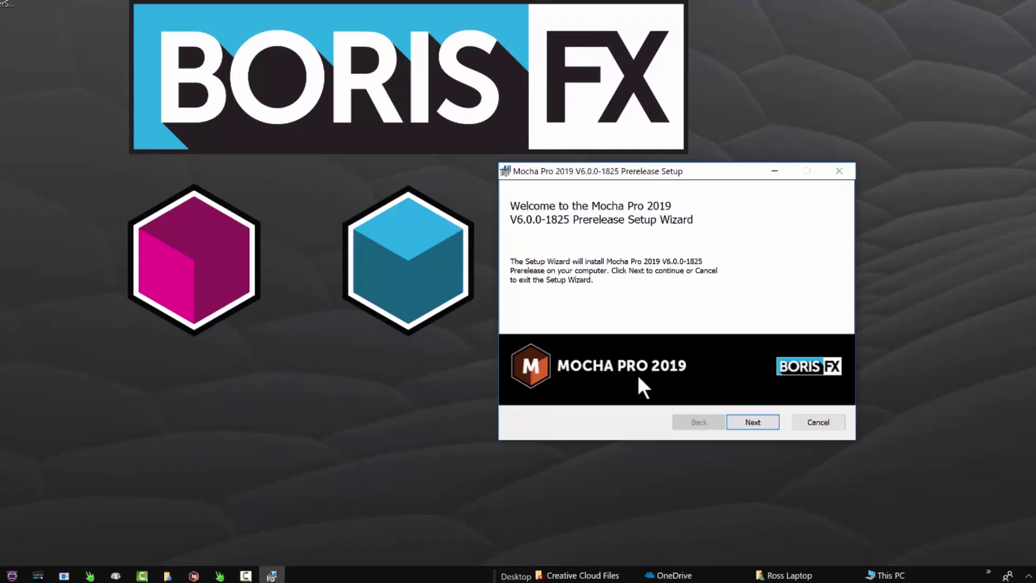
- Accept the licence agreement and advance past Custom Setup to Ready to install
left_click(752, 422)
left_click(557, 394)
left_click(751, 421)
left_click(743, 422)
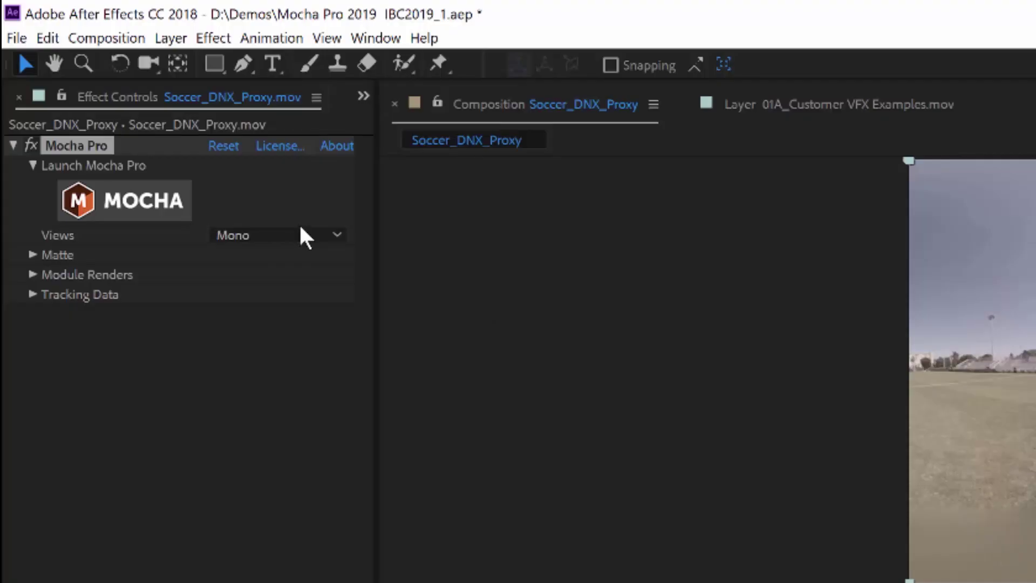
- Apply the Mocha Pro effect to the Soccer_DNX_Proxy.mov clip
left_click(302, 232)
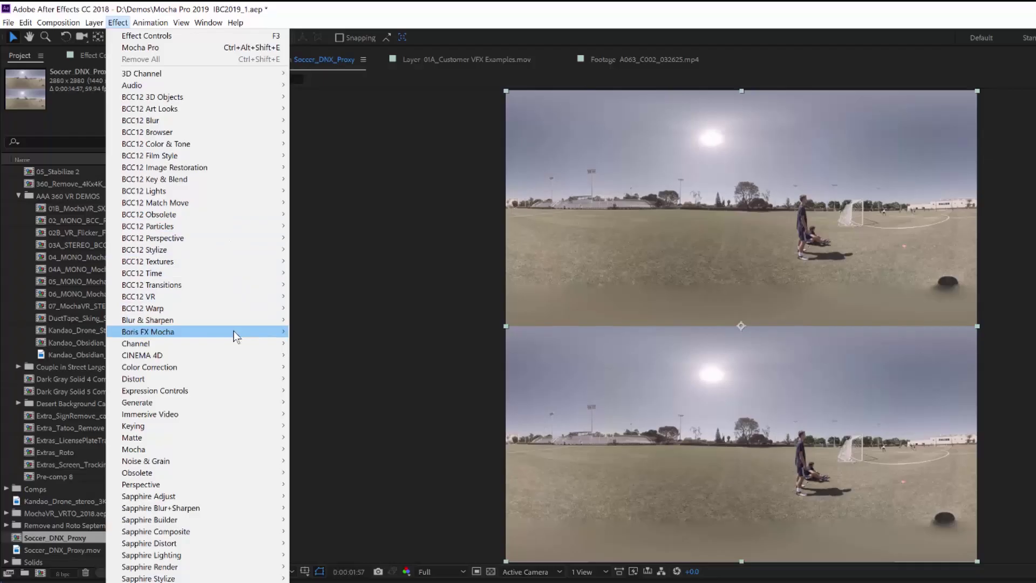
mouse_move(233, 331)
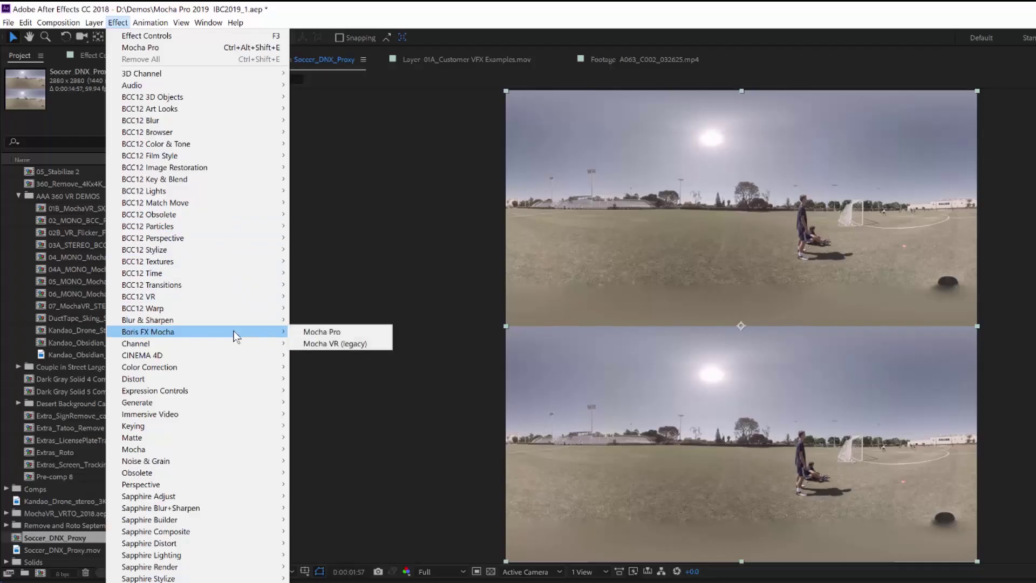
left_click(342, 331)
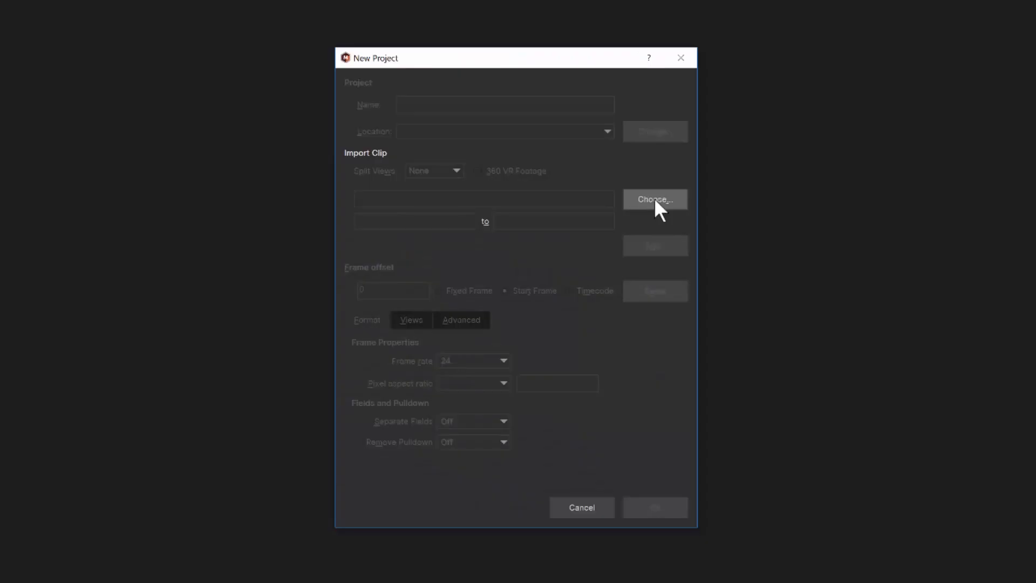
- Create a new 360 VR project from 488.mp4 with no split views, shown in 360 mode
left_click(655, 199)
left_click(564, 194)
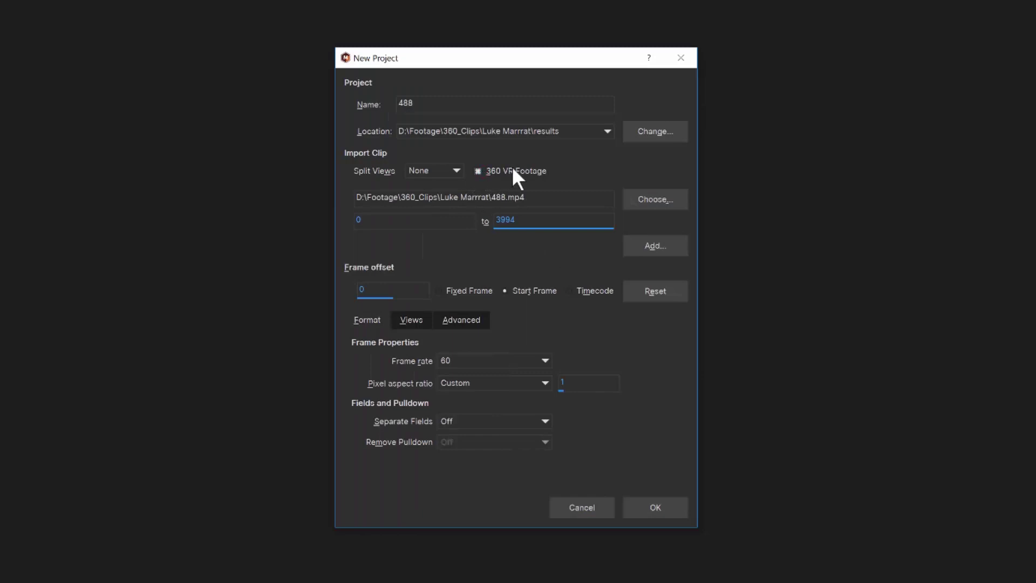
left_click(454, 170)
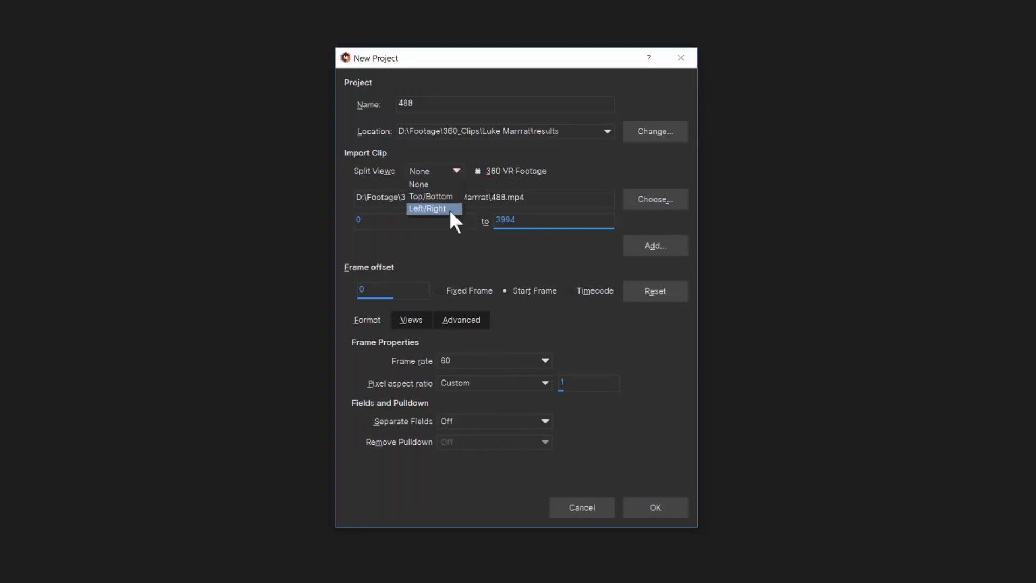
left_click(578, 175)
left_click(658, 507)
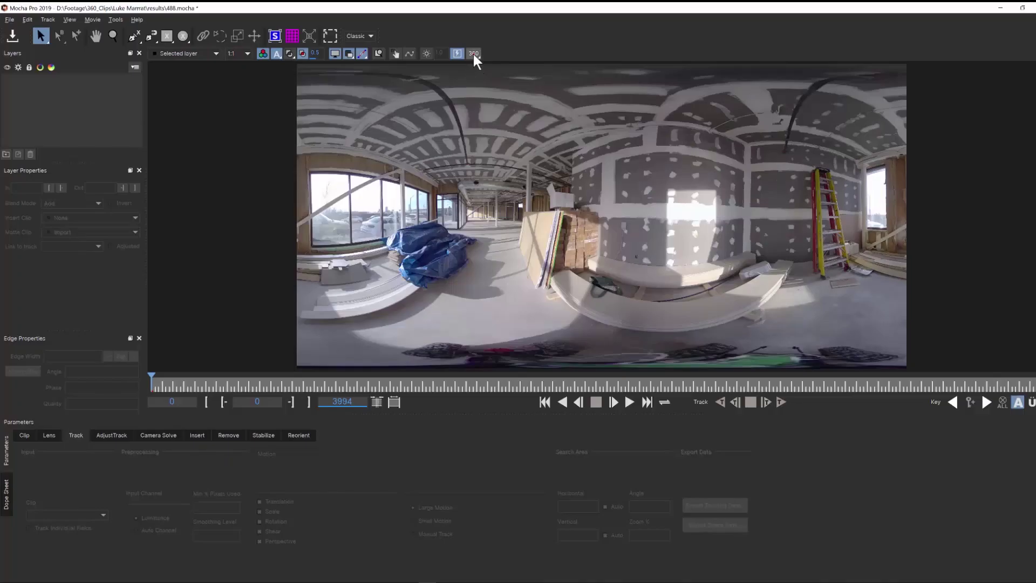
left_click(474, 54)
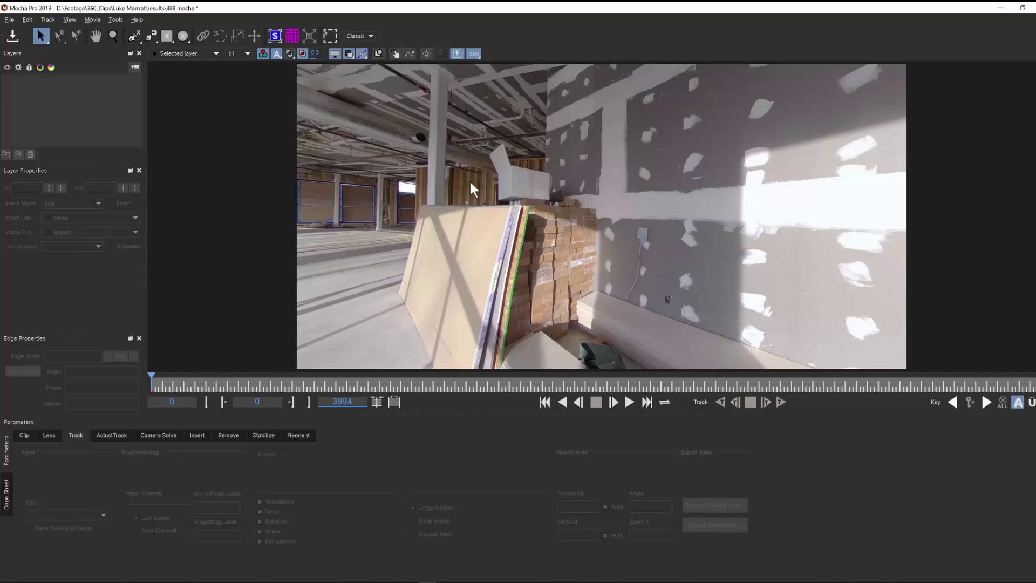
- Turn the view toward the blue tarp, then switch 360 off to see the flat panorama
left_click_drag(459, 191, 638, 245)
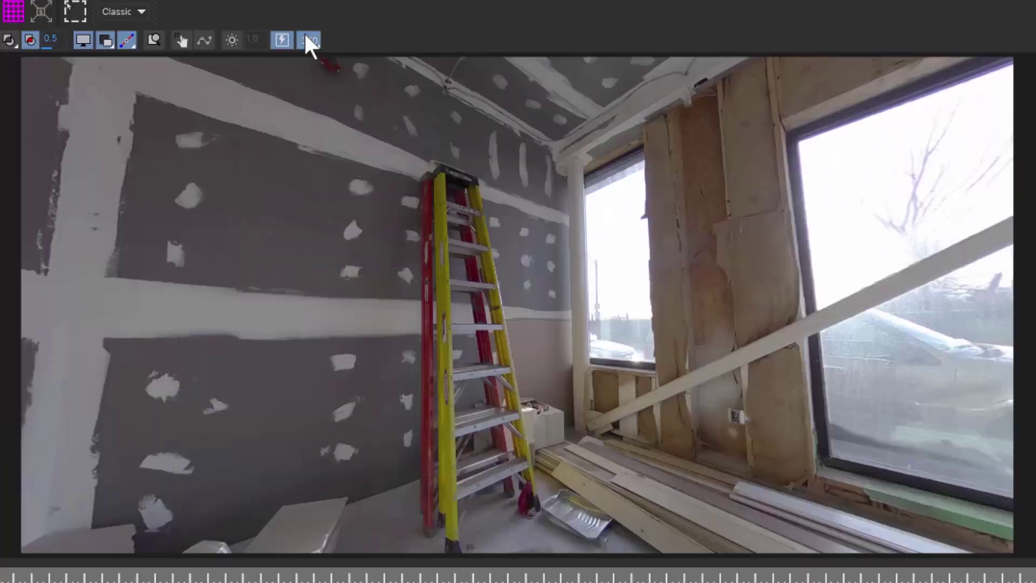
left_click(309, 40)
left_click(306, 42)
- Jump to the Front preset direction, then to Zenith looking straight up
left_click(311, 40)
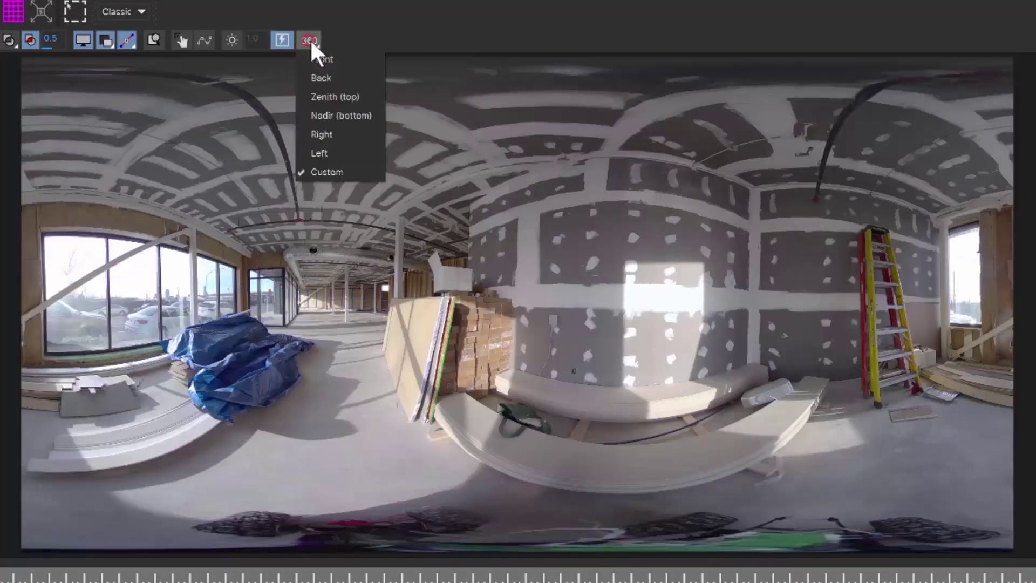
left_click(351, 59)
left_click(312, 40)
left_click(335, 97)
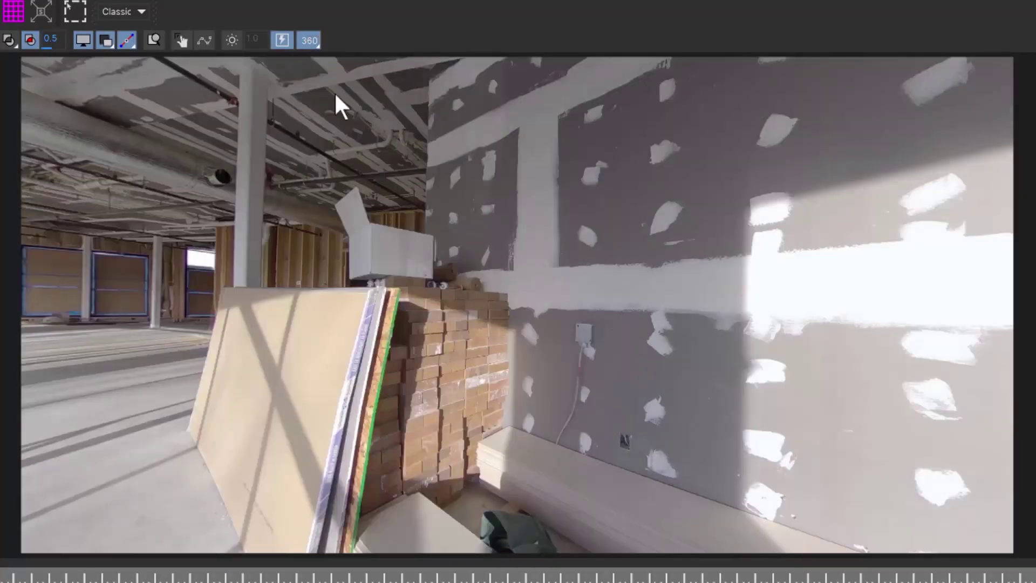
left_click(311, 40)
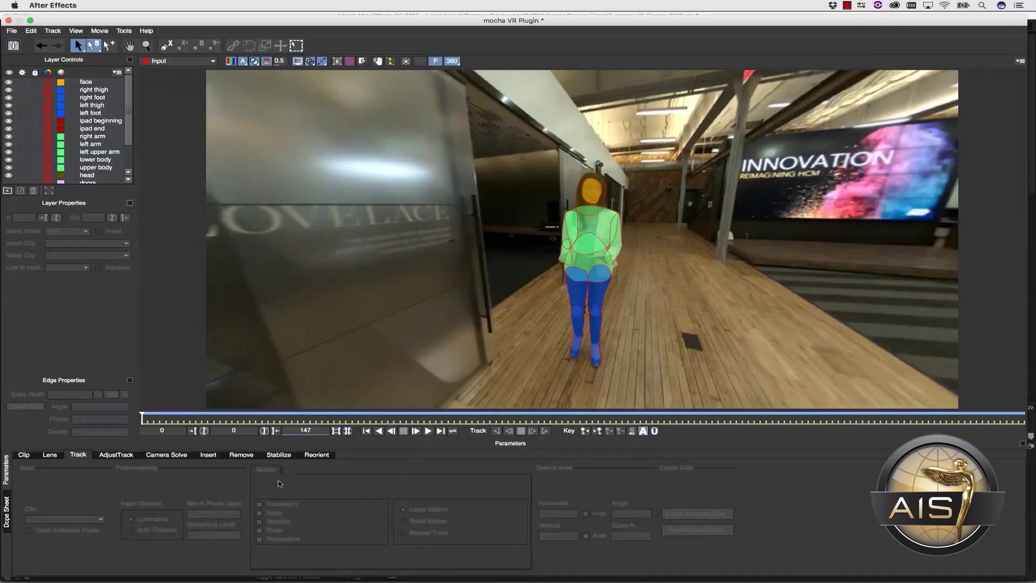
- Play the 360 office composition to review the masked, colour-adjusted woman
key("space")
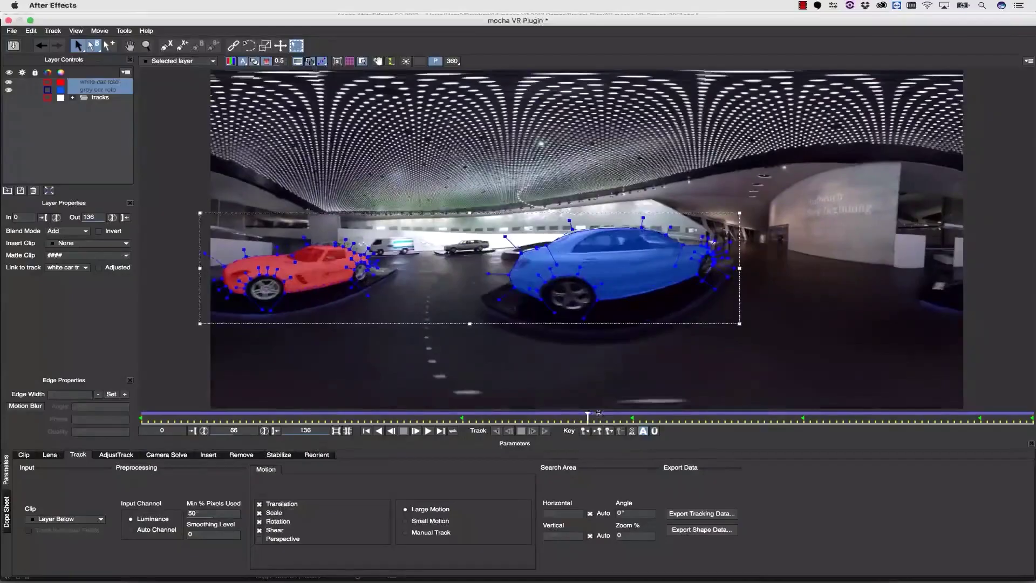
- Return to frame 22, compare right- and left-eye views, then show a red/cyan anaglyph
left_click_drag(764, 411, 281, 401)
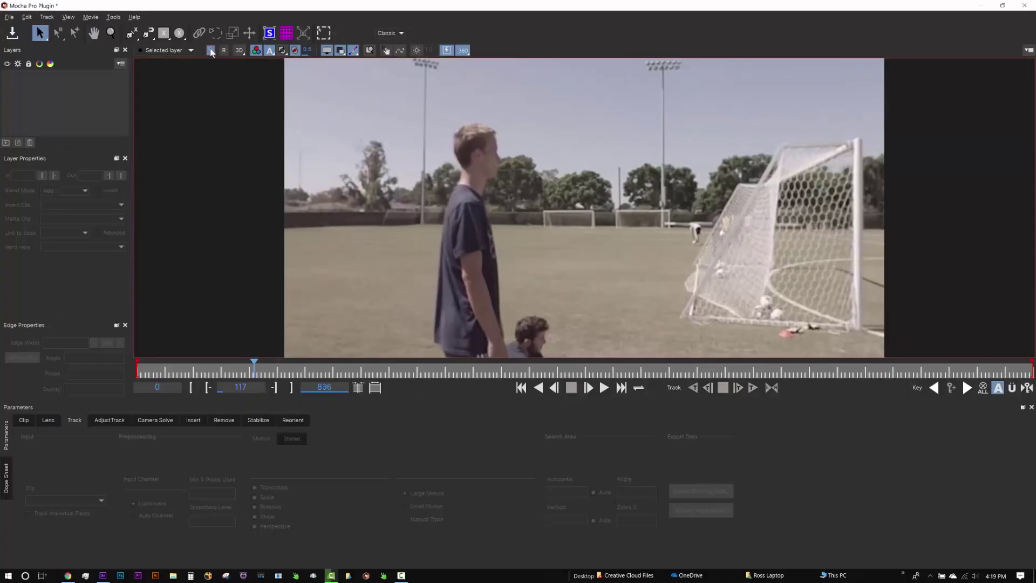
left_click(223, 51)
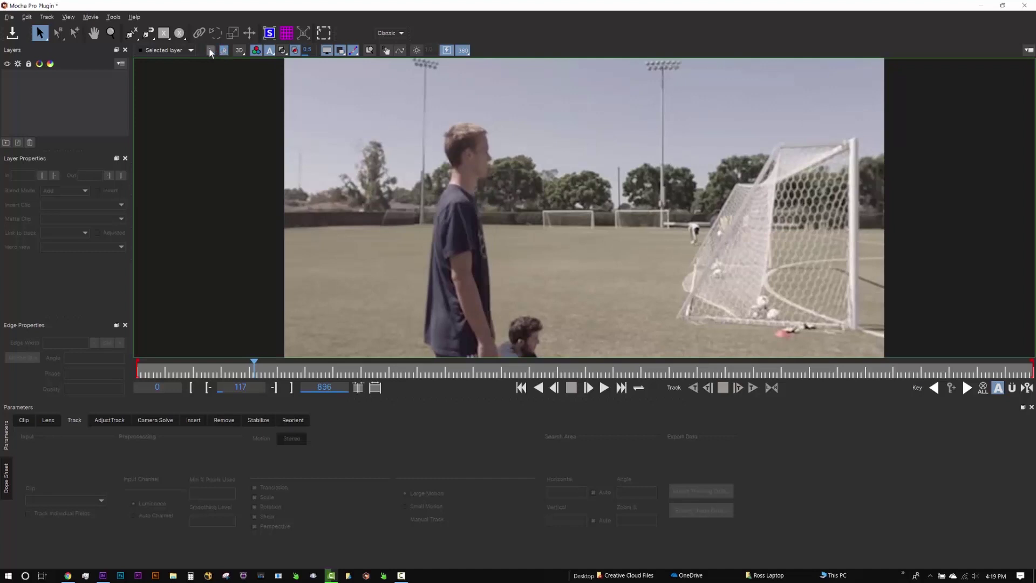
left_click(210, 51)
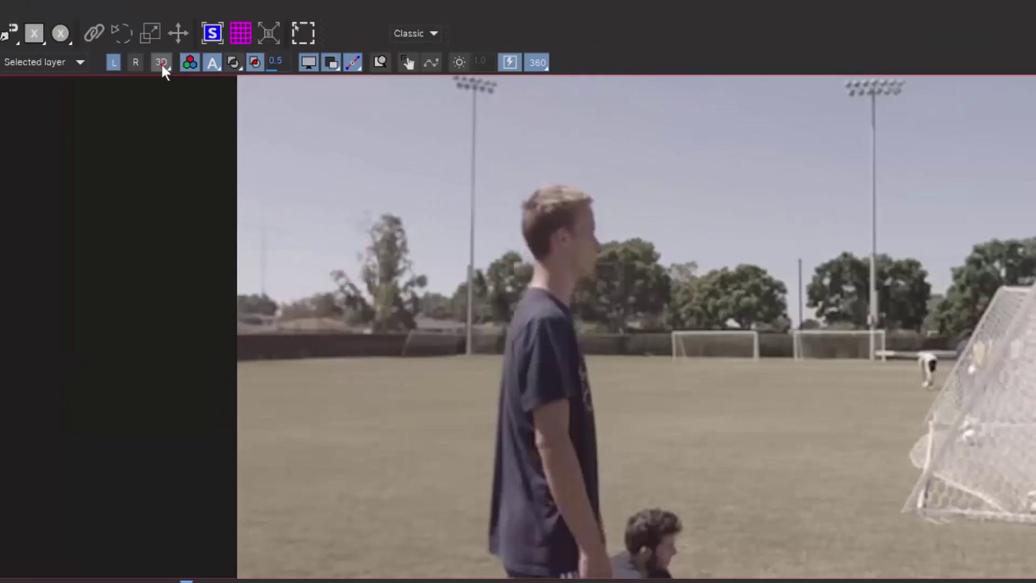
left_click(239, 51)
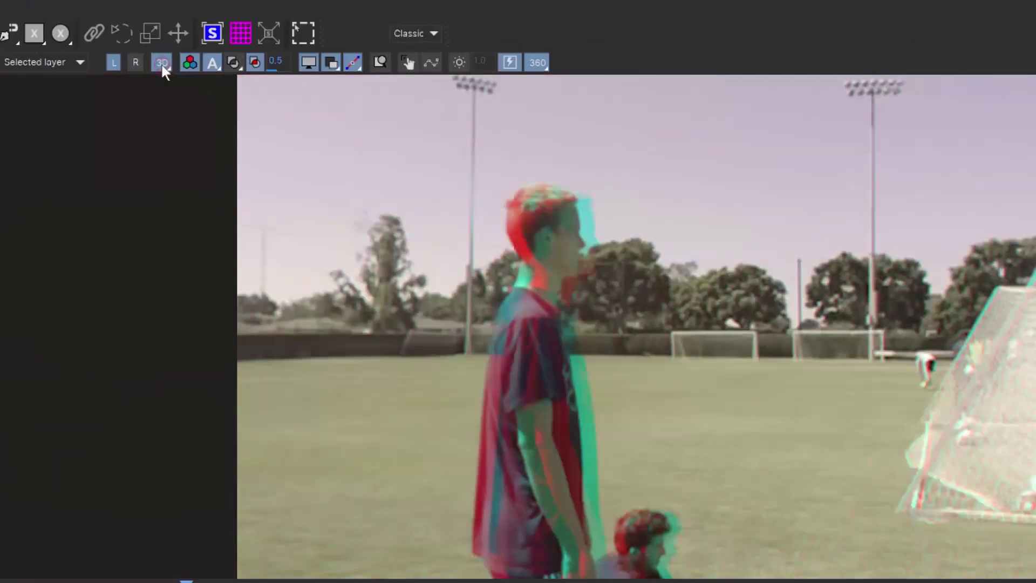
left_click(162, 66)
- Close the head spline, track it forward through the clip, and center the view on it
mouse_move(234, 117)
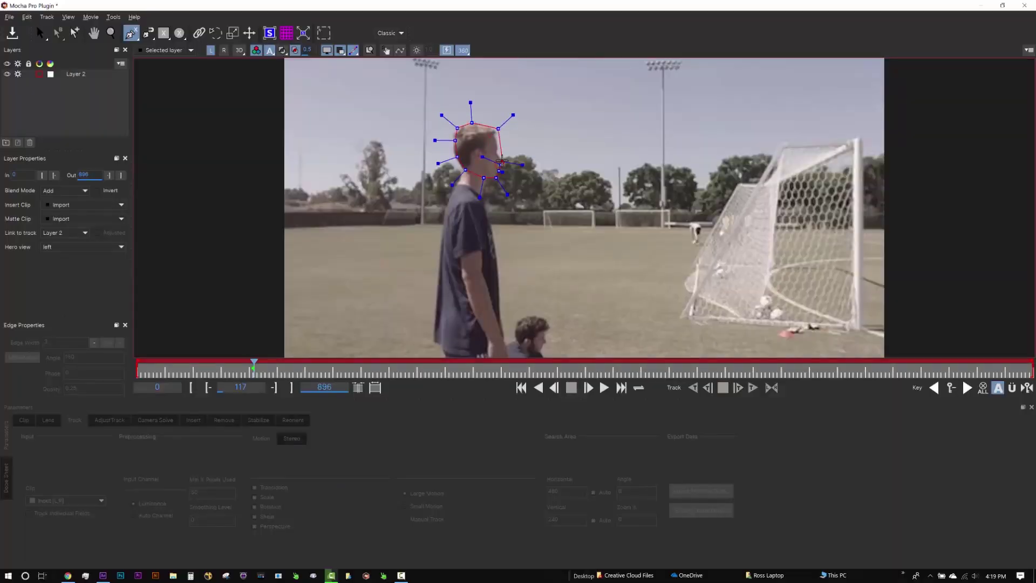
right_click(508, 117)
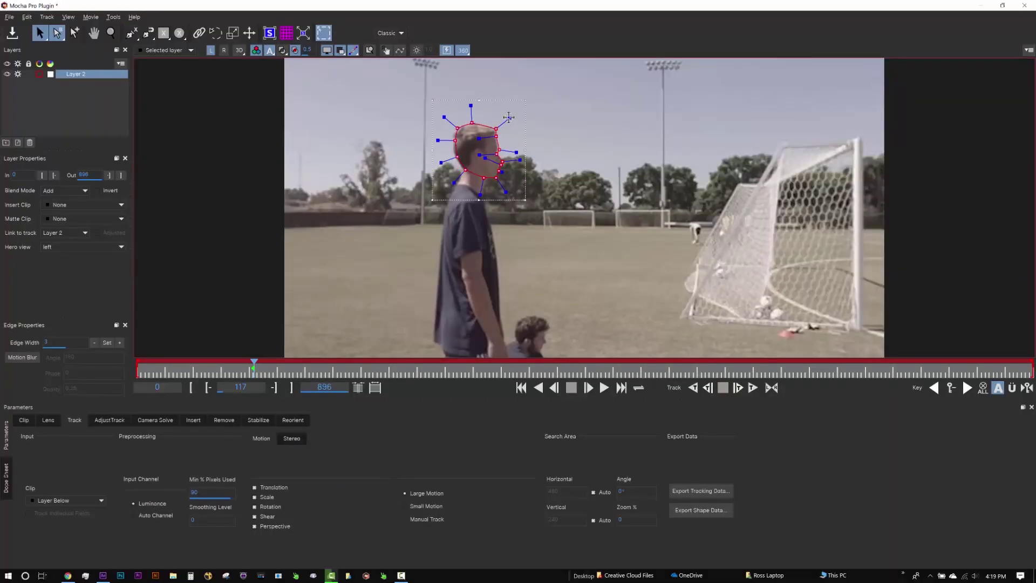
left_click(458, 159)
left_click(772, 388)
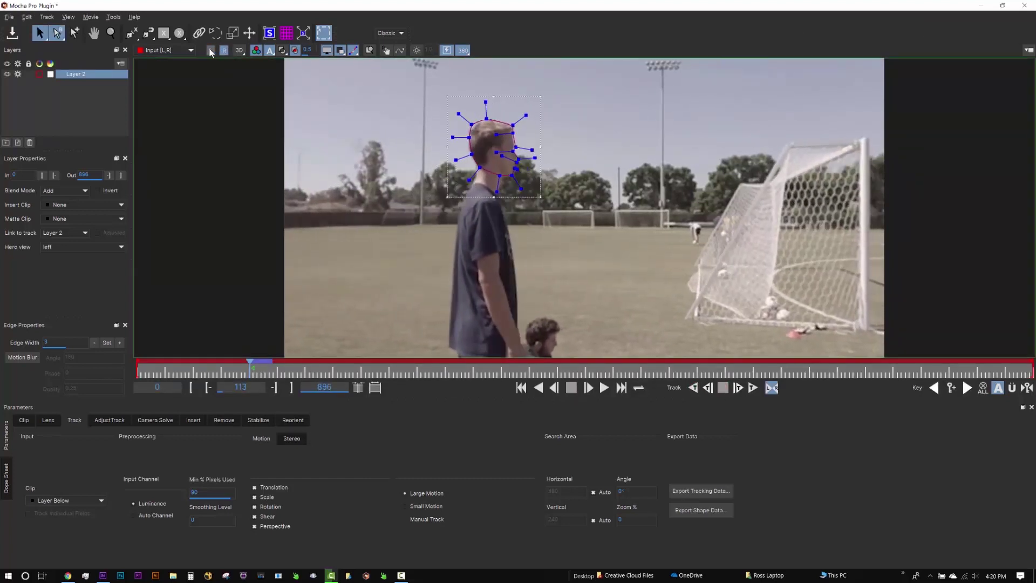
left_click(294, 51)
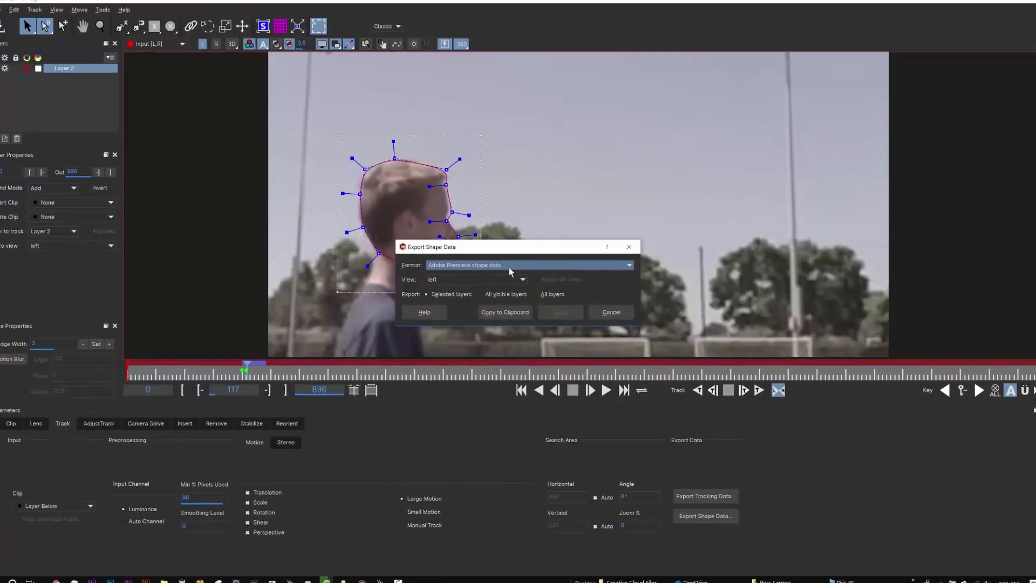
- Browse the host formats listed in the Export Shape Data Format dropdown
left_click(509, 267)
left_click_drag(638, 295, 683, 278)
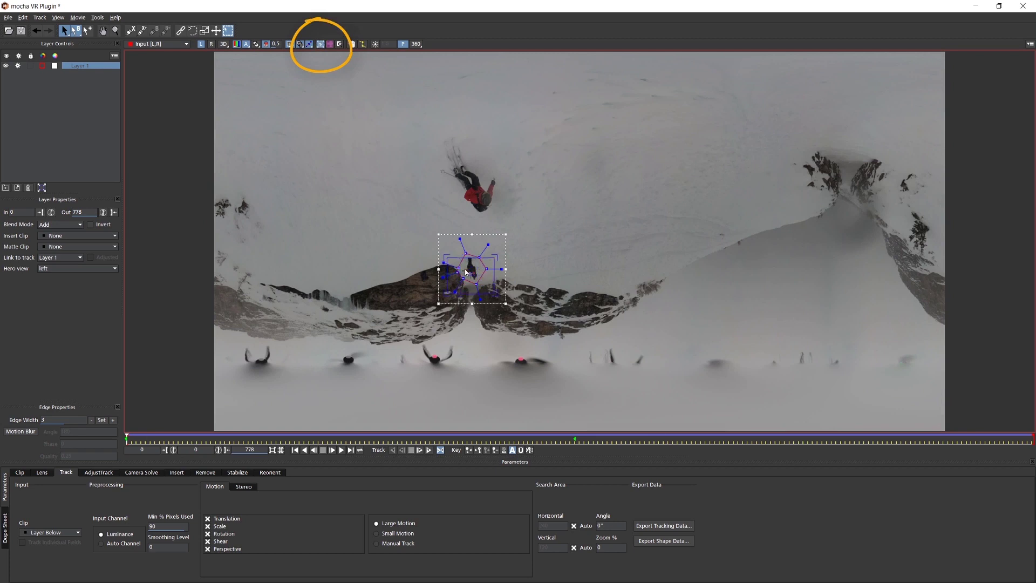
- Reorient the 360 snow clip in the viewer and show the left-eye view
left_click(353, 44)
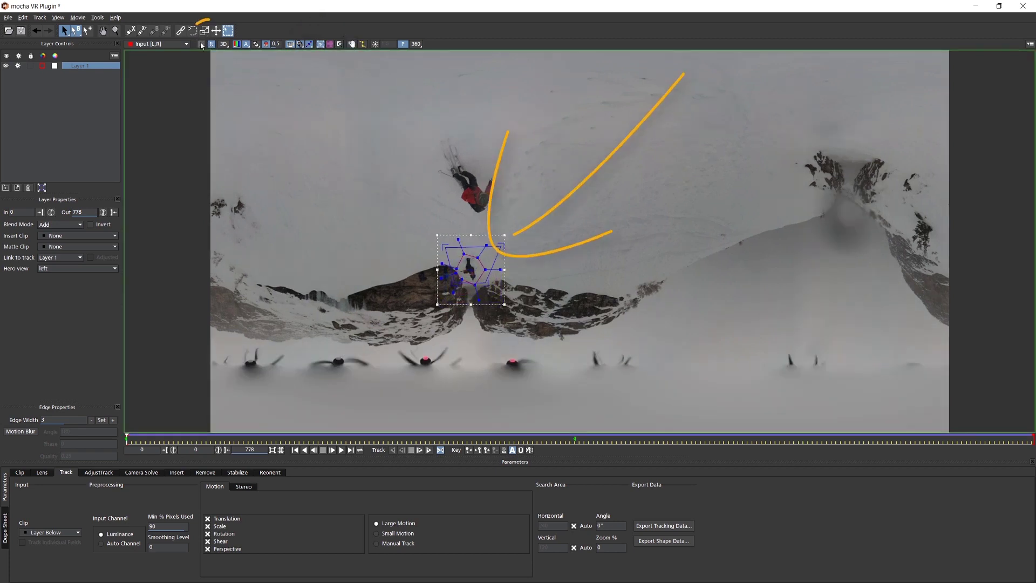
left_click(199, 45)
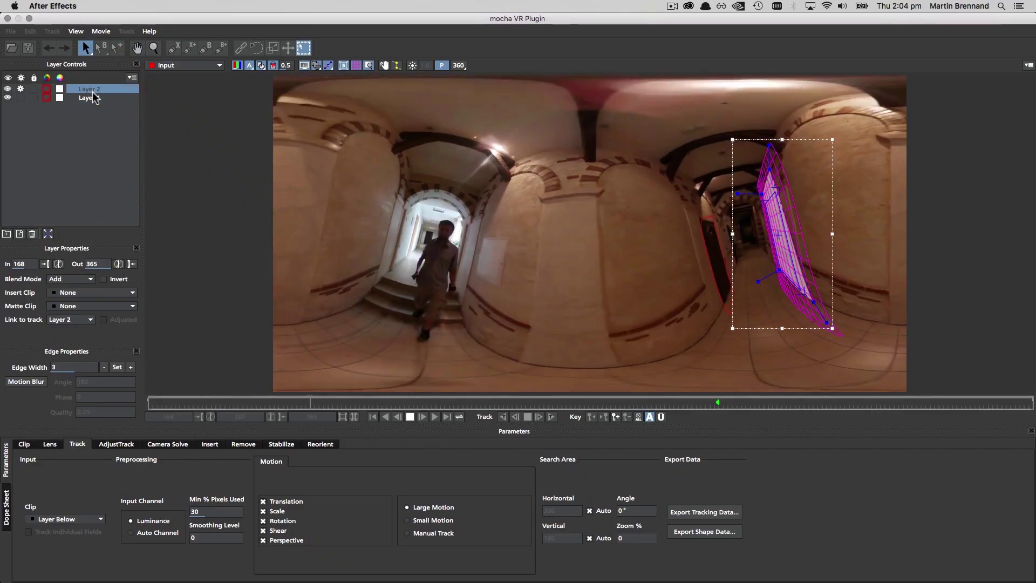
- Select Layer 2, the shape tracking the corridor's right-hand wall
left_click(92, 89)
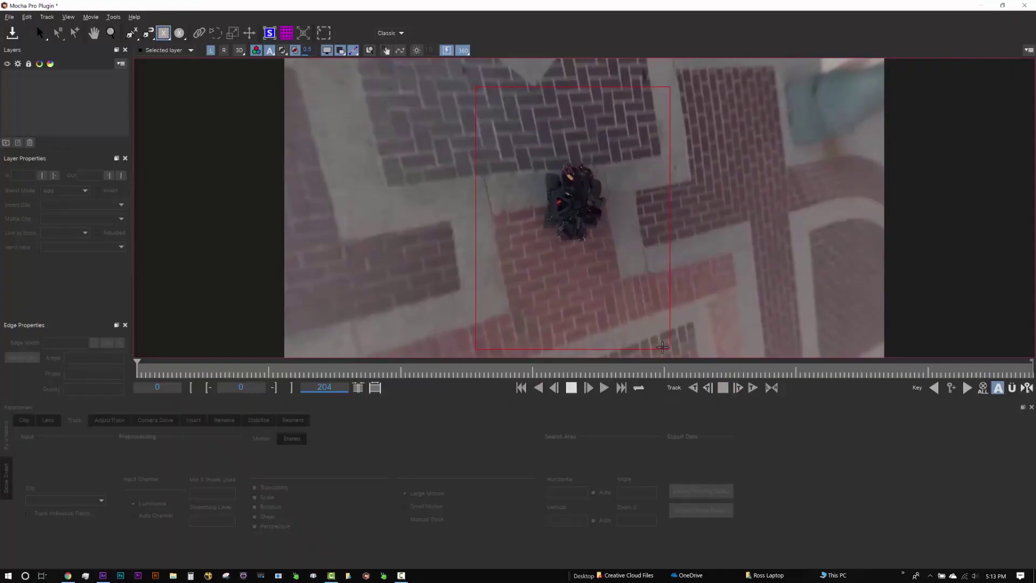
- Finish the rectangle shape around the robot, then draw an ellipse shape over it
left_click_drag(664, 348, 664, 349)
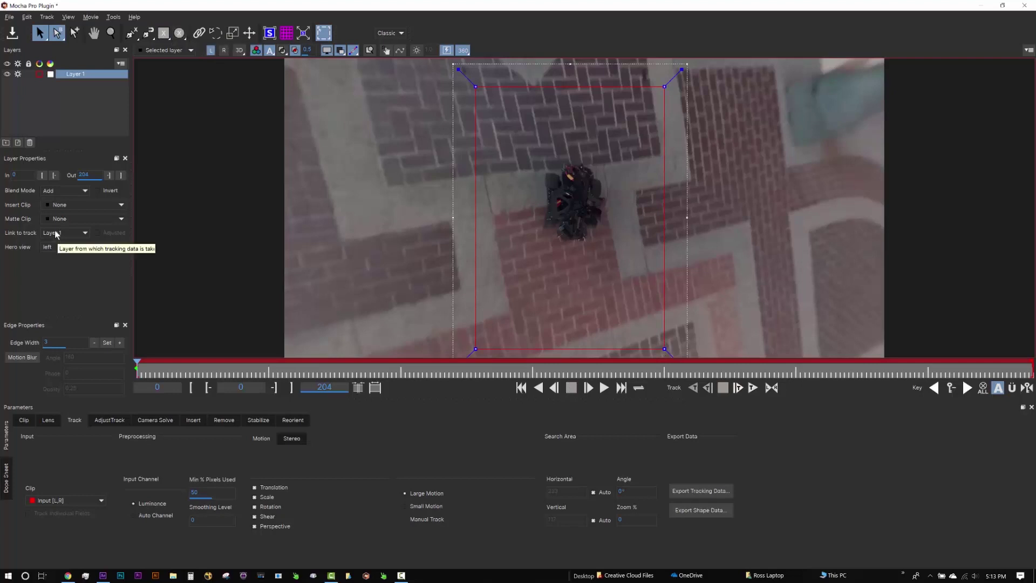
left_click(180, 32)
left_click_drag(513, 116, 595, 244)
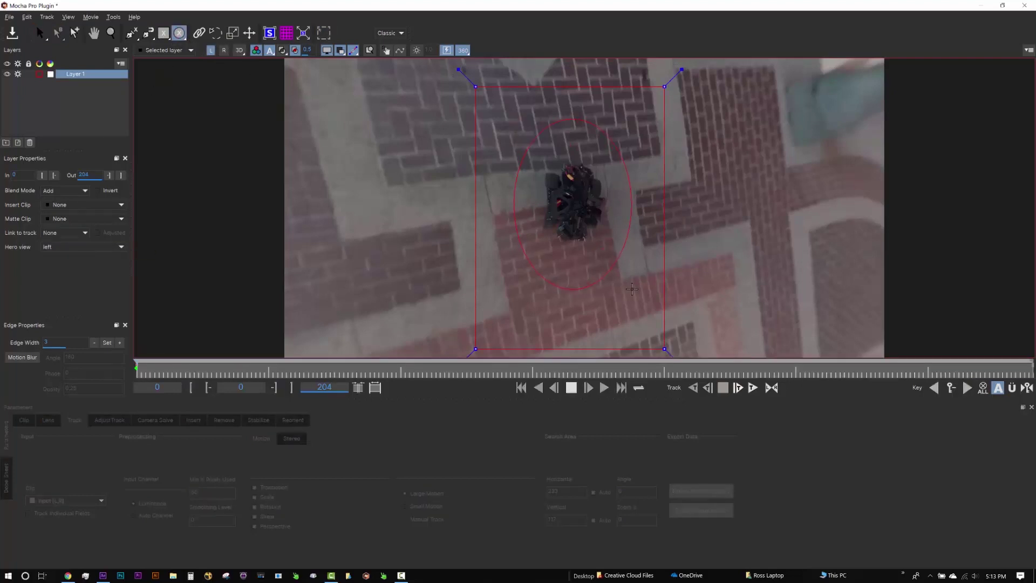
left_click_drag(632, 288, 629, 292)
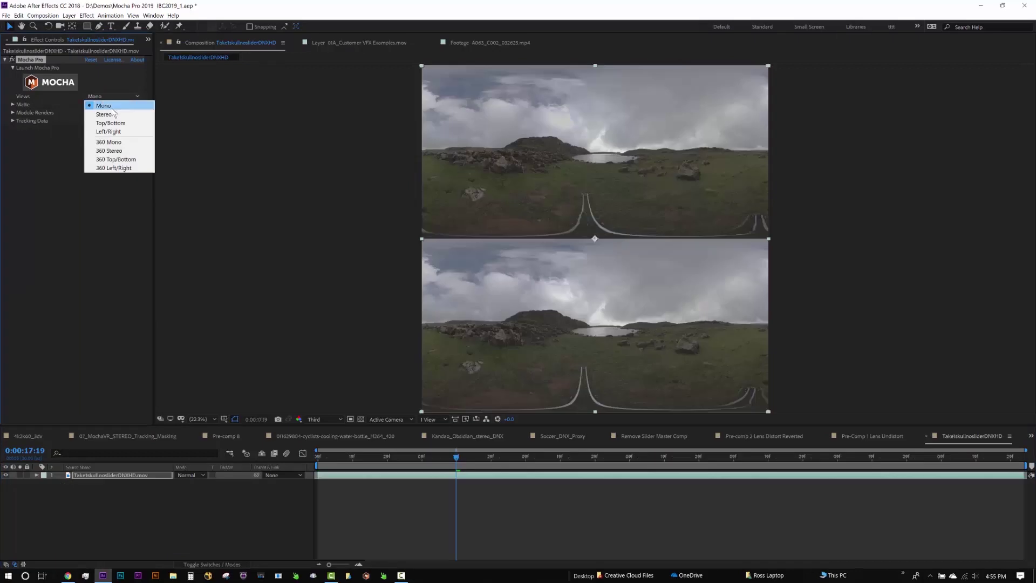
- Render Lens: Undistort looking at Nadir (bottom), with FOV widened to about 130 and longitude rotated
left_click(143, 162)
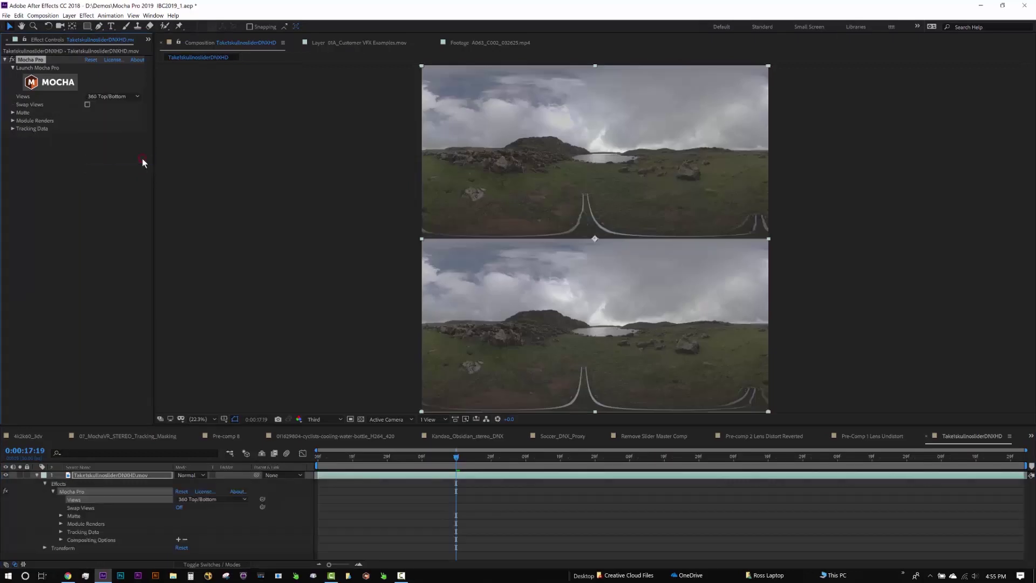
left_click(108, 137)
left_click(131, 189)
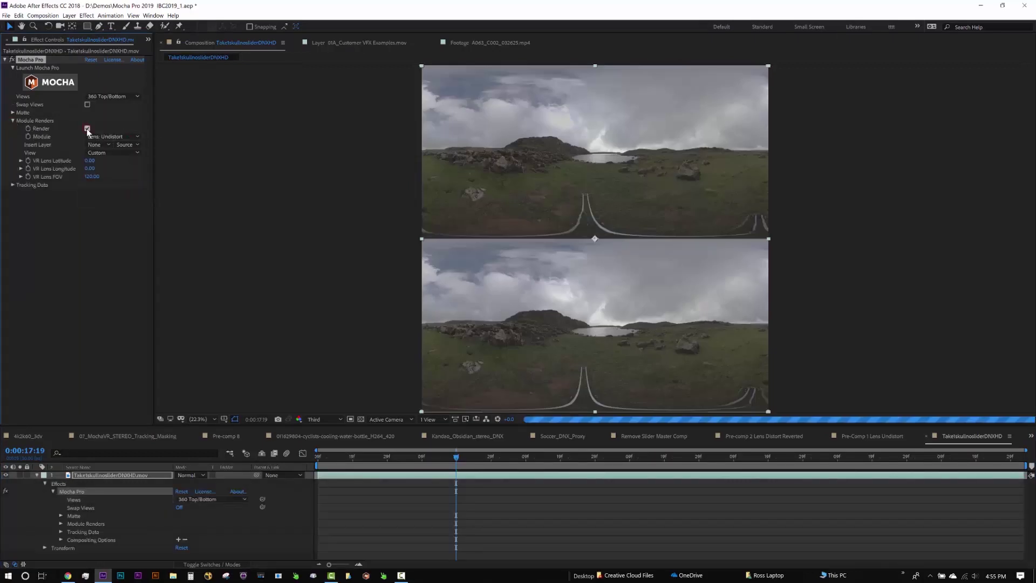
left_click(120, 154)
left_click(138, 186)
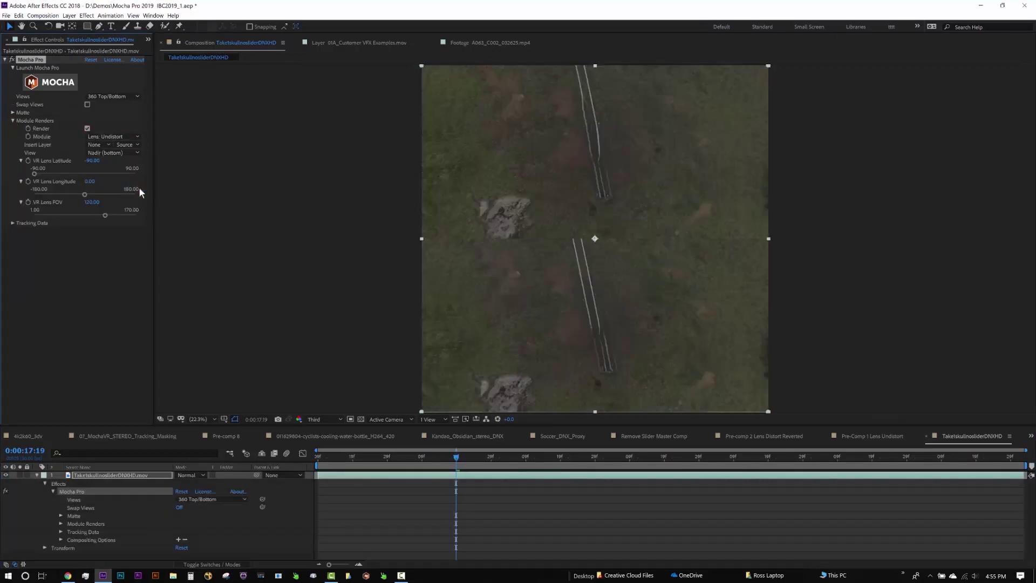
left_click_drag(104, 215, 112, 215)
left_click_drag(85, 194, 107, 215)
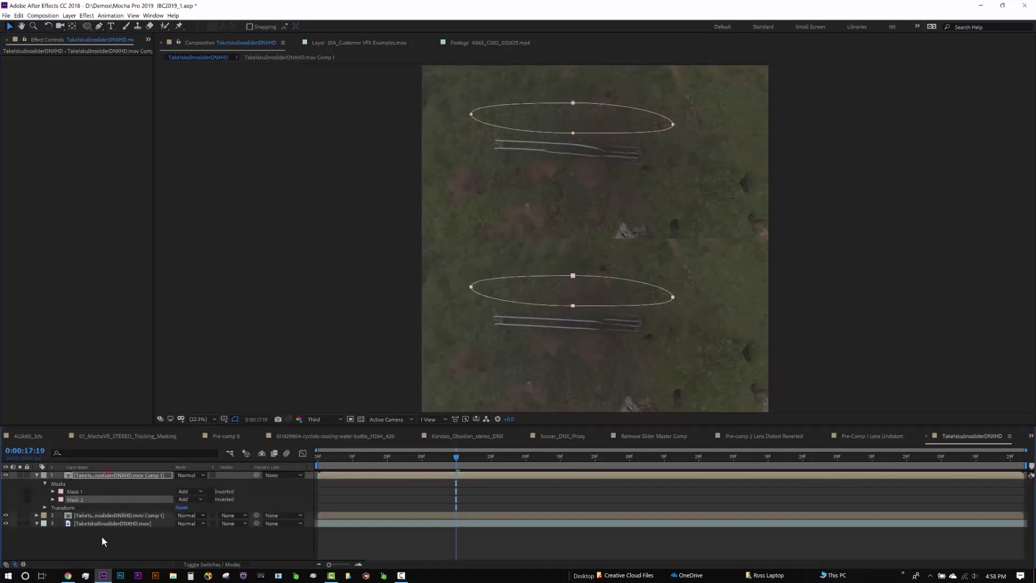
- Set the masked pre-comp's module to Lens: Distort and toggle the patch layer to compare
left_click(102, 536)
left_click(99, 474)
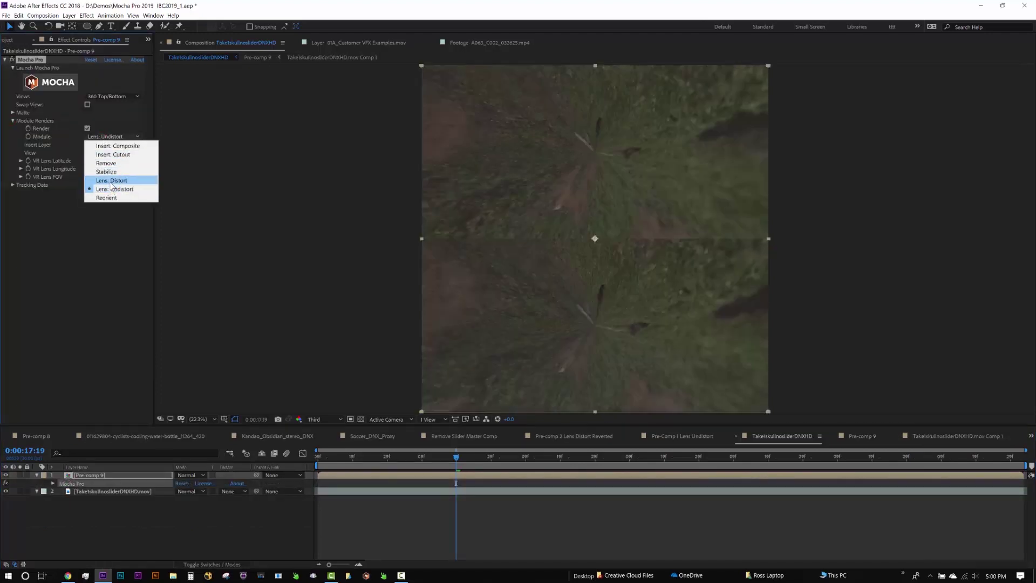
left_click(111, 181)
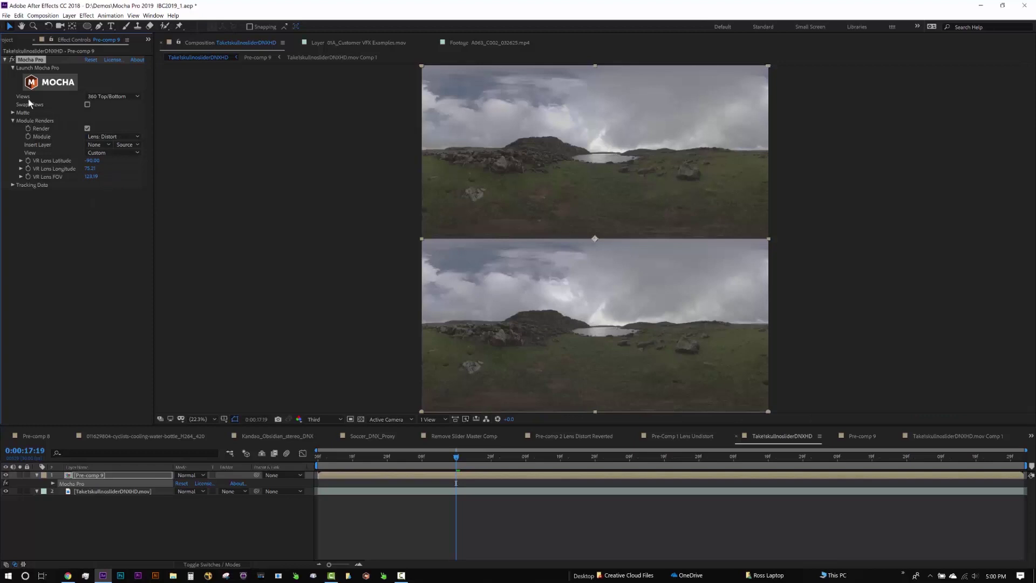
left_click(74, 524)
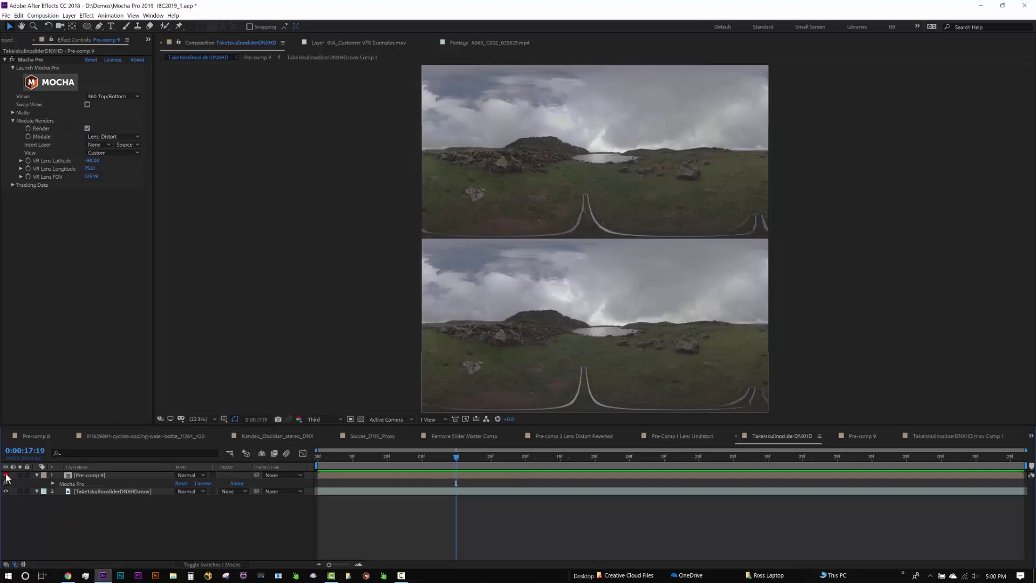
left_click(6, 476)
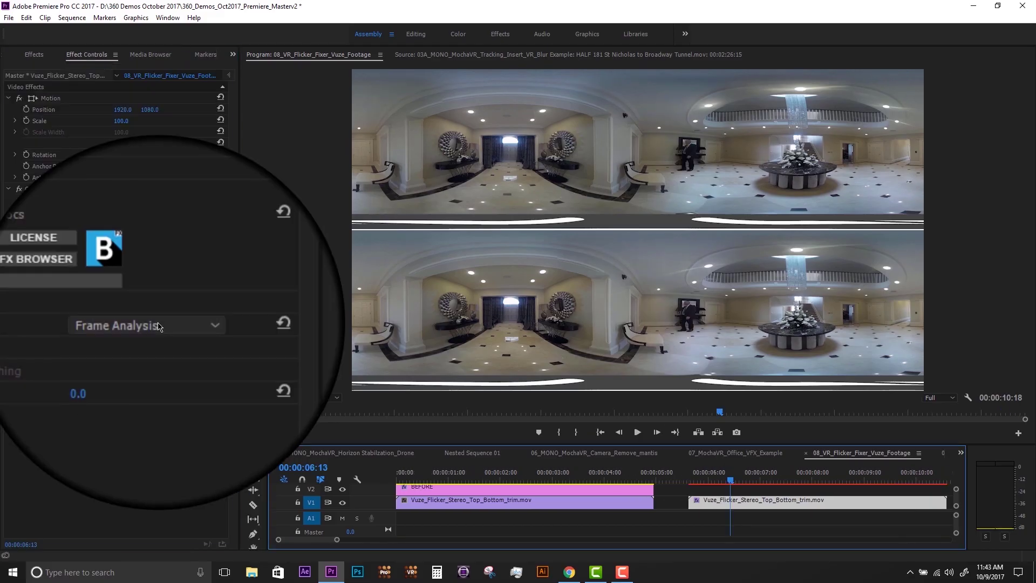
- Show the Frame Analysis modes of BCC VR Flicker Fixer in Effect Controls
left_click(178, 326)
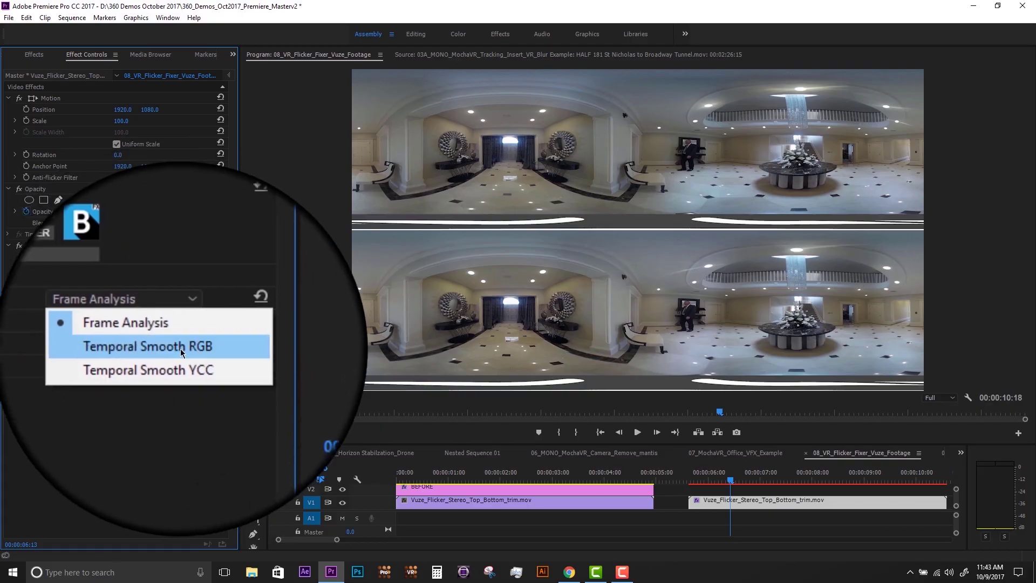